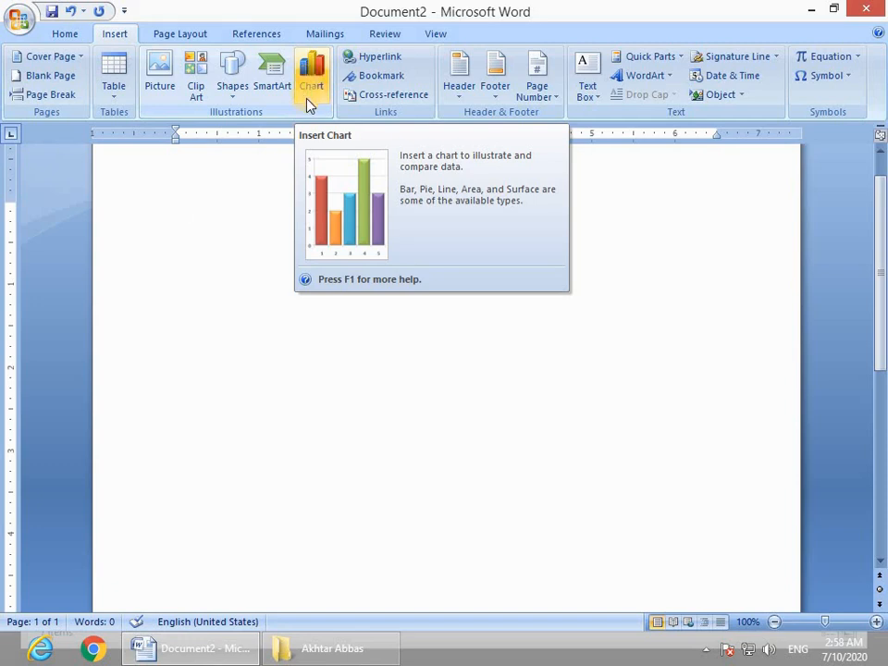
Step: Insert a clustered column chart into the blank document
click(310, 97)
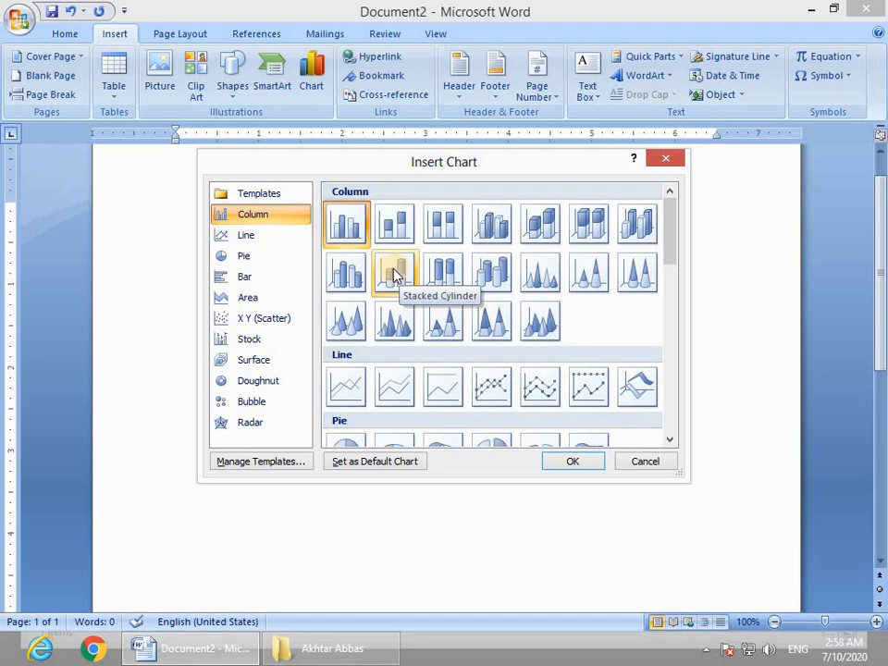
click(353, 232)
click(569, 463)
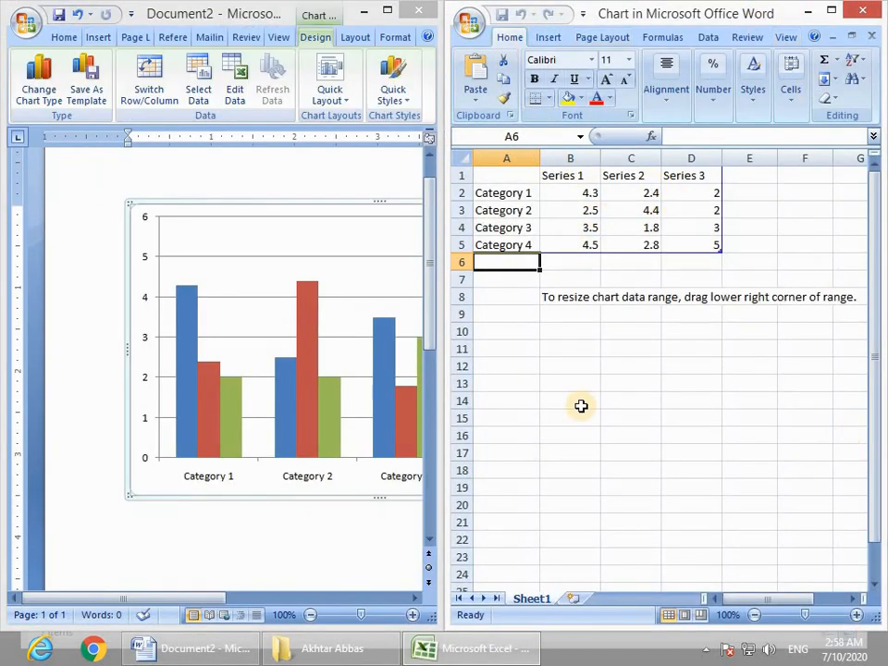
Step: Replace the four category labels in cells A2 to A5 of the chart data with the students' first names
drag(503, 193, 519, 227)
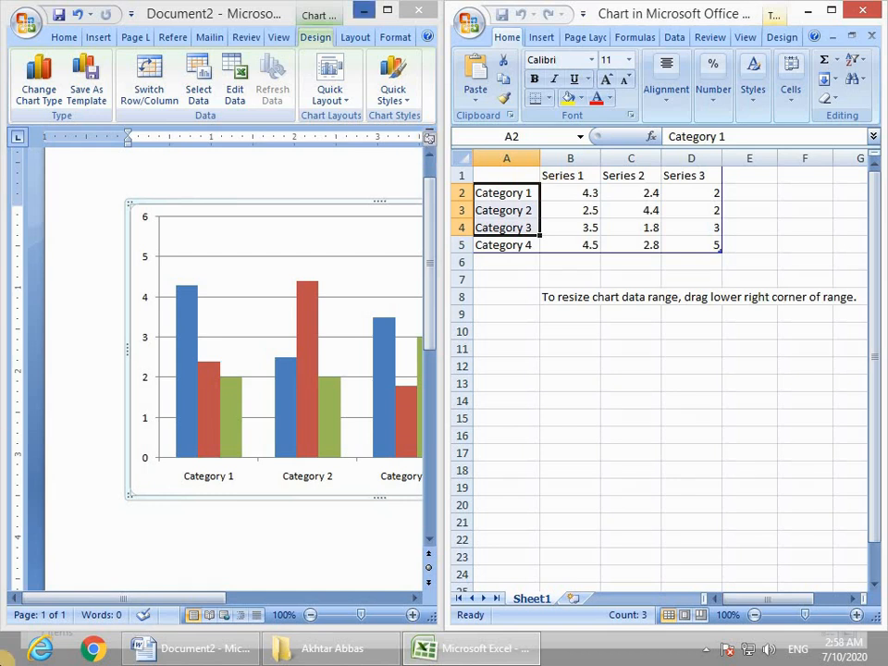
mouse_move(4, 661)
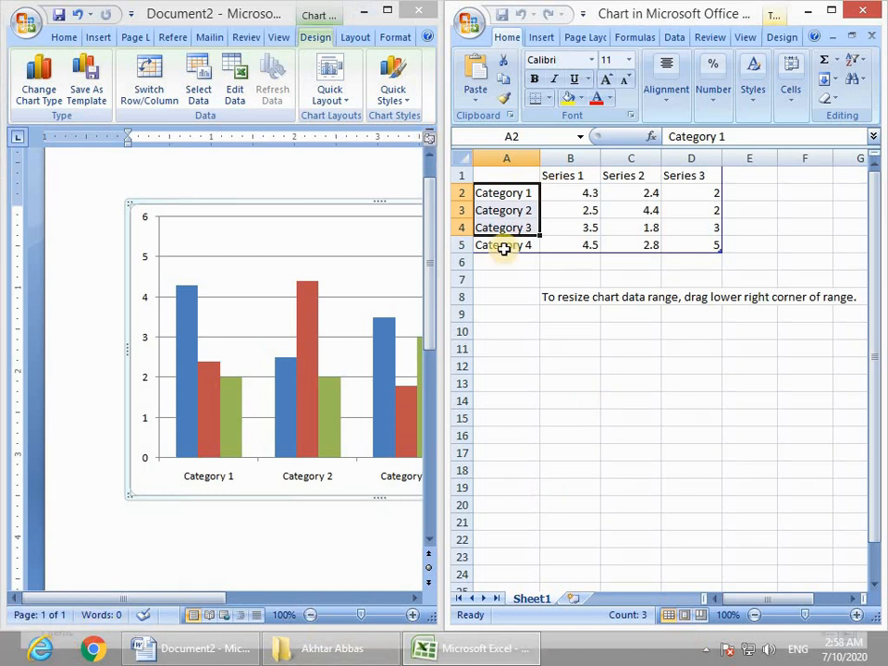
click(505, 188)
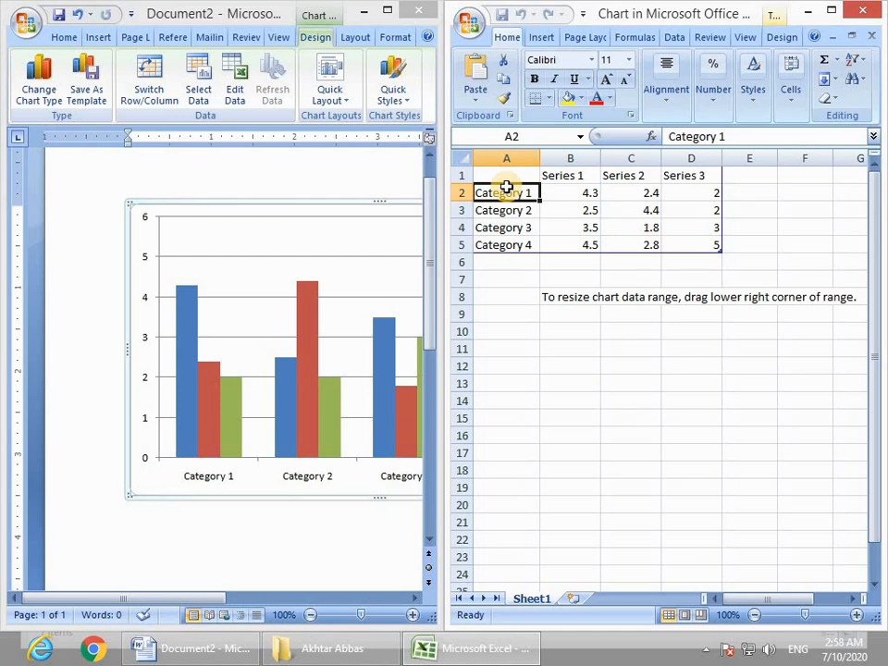
text(Imran)
key(Return)
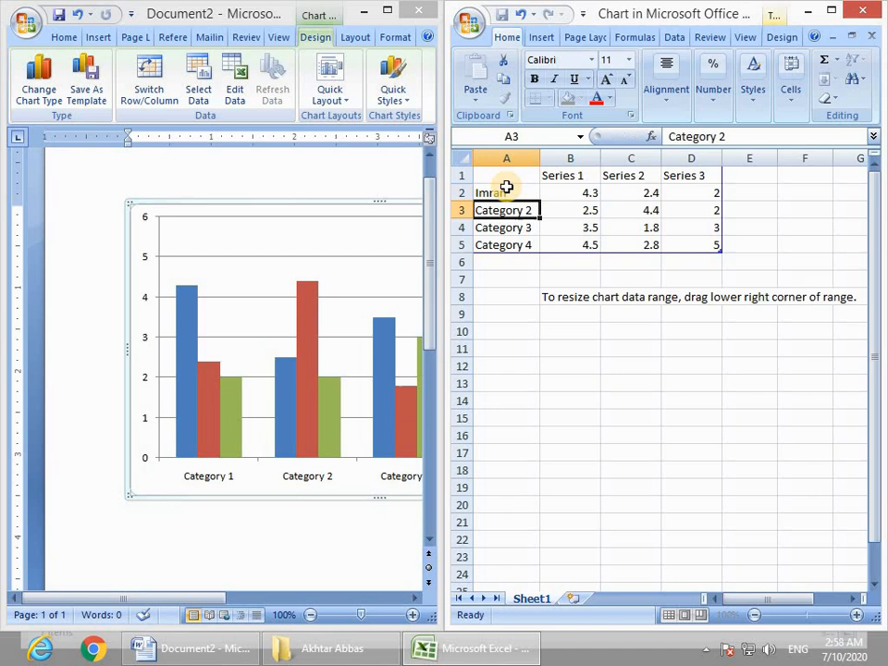
text(Kamran)
key(Return)
text(Ash)
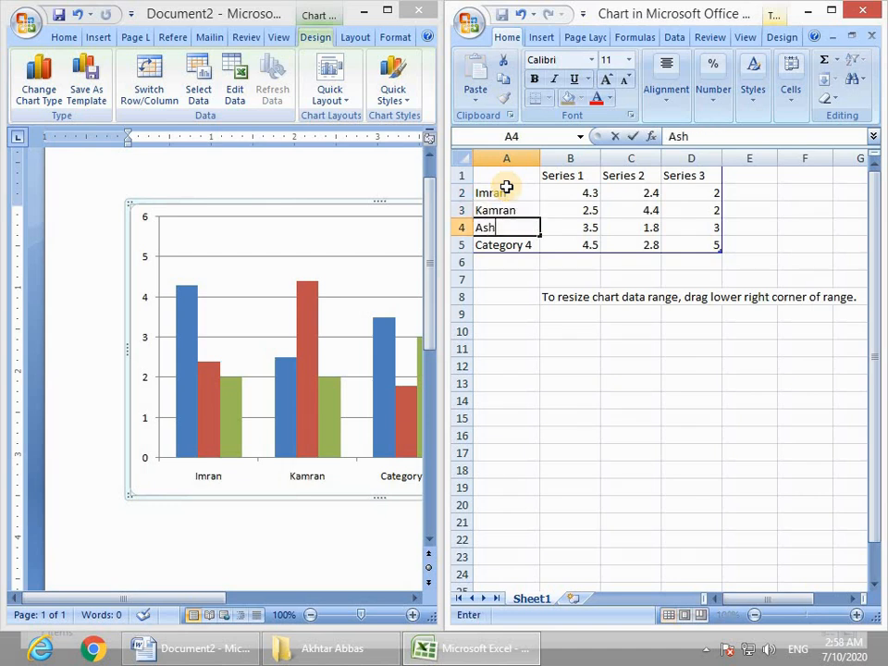
text(an)
key(Return)
text(Bashir)
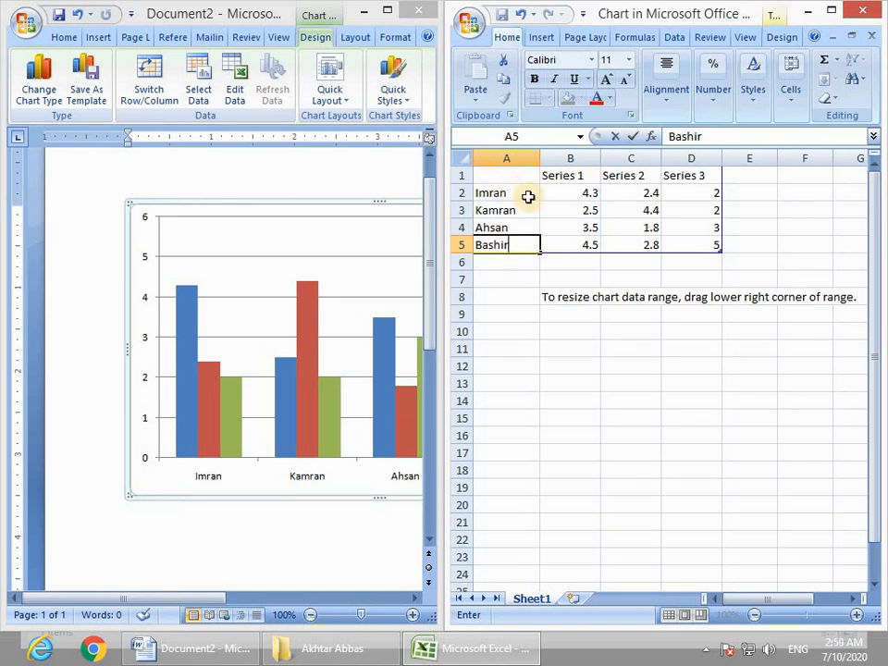
Step: Rename the three series headers in cells B1 to D1 as Phyics, Chemistry and Math
click(582, 178)
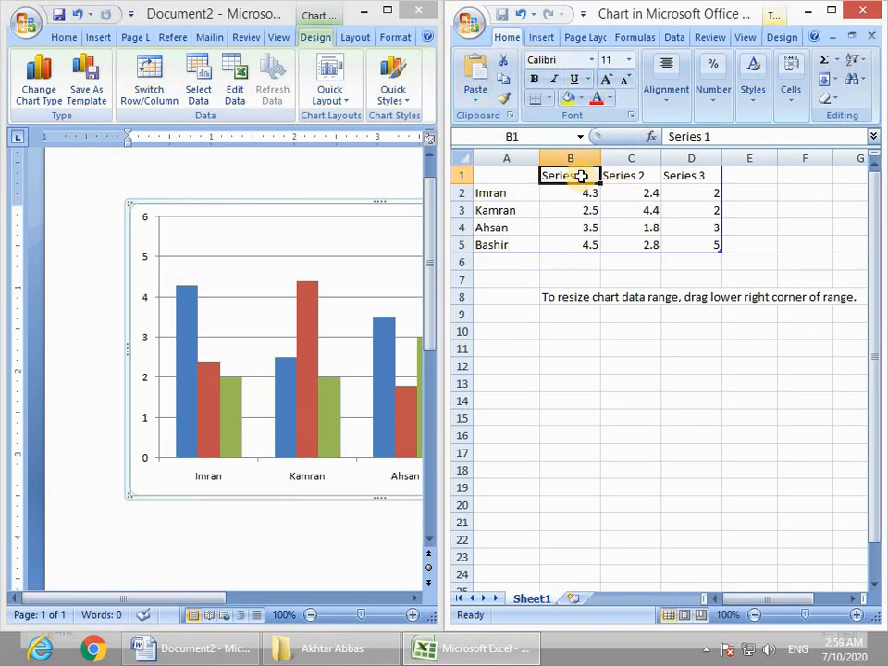
text(Phyics)
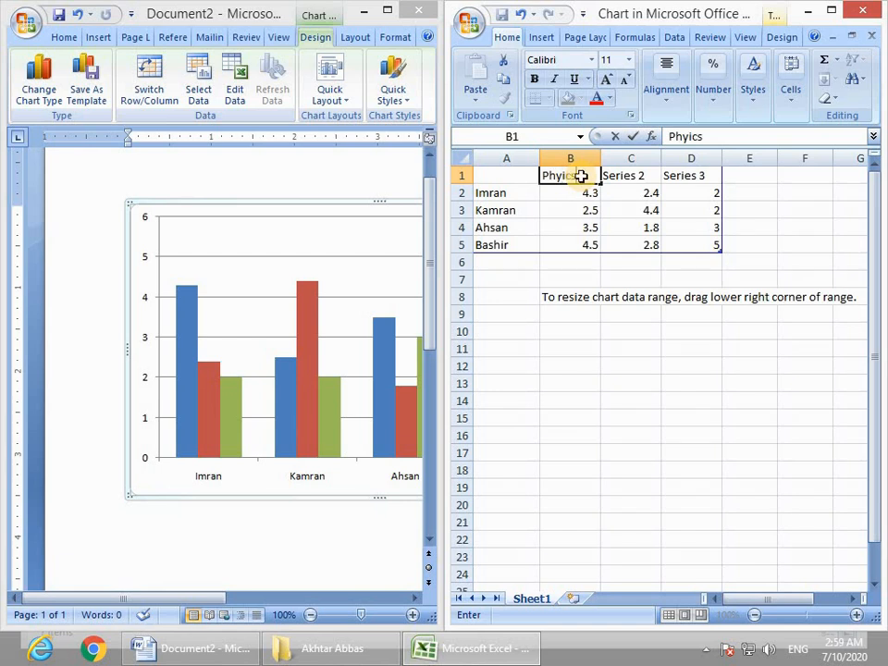
key(Tab)
text(Chemis)
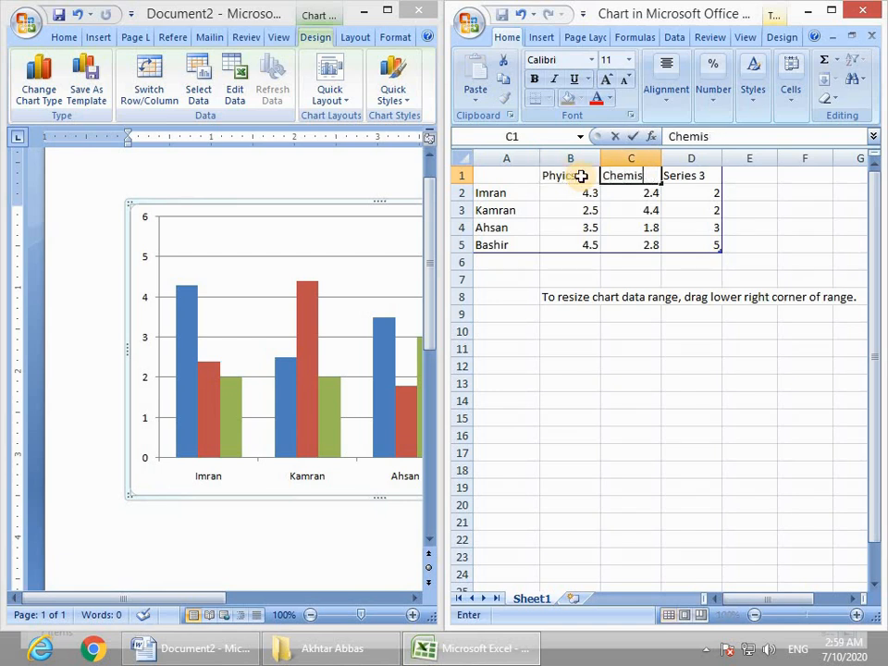
text(try)
key(Tab)
text(M)
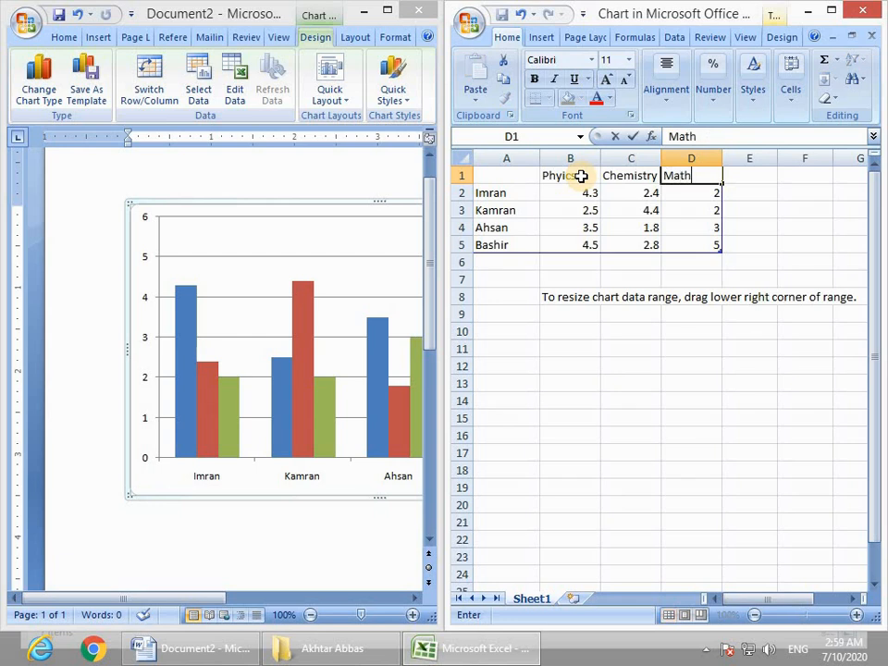
text(ath)
click(632, 244)
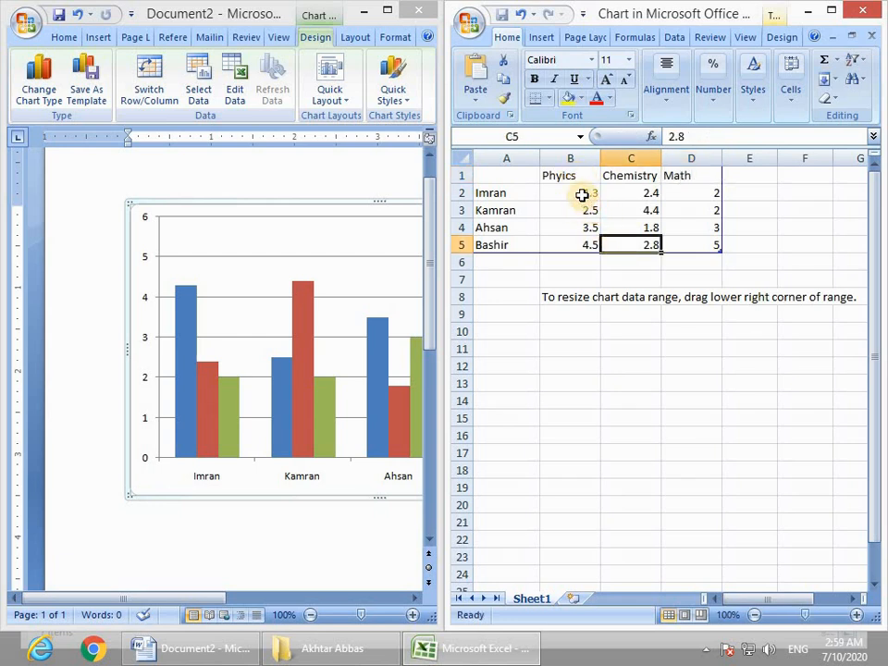
Step: Maximize the chart data sheet and enter the first student's marks in row 2 as 50, 30 and 60
click(588, 190)
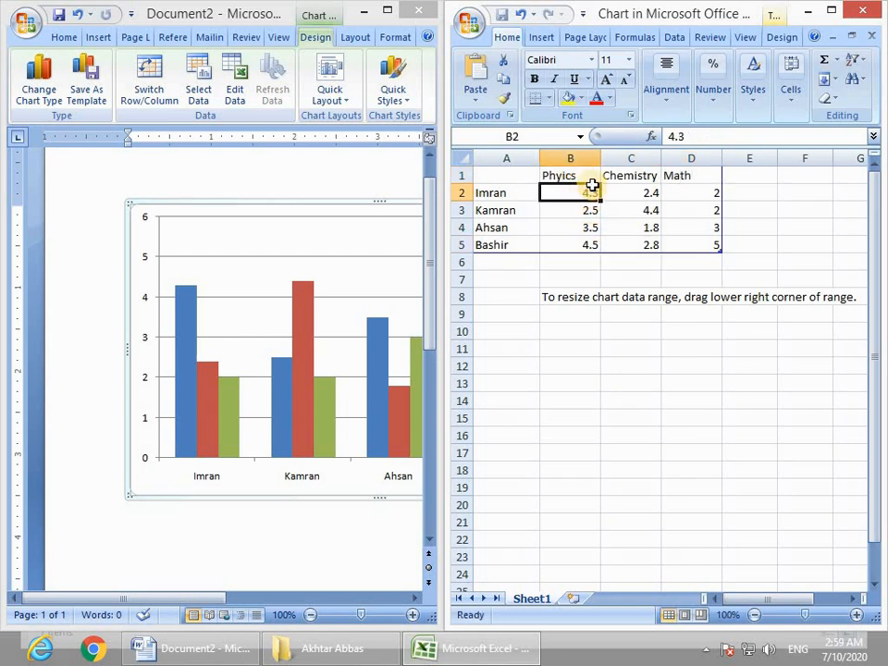
click(834, 13)
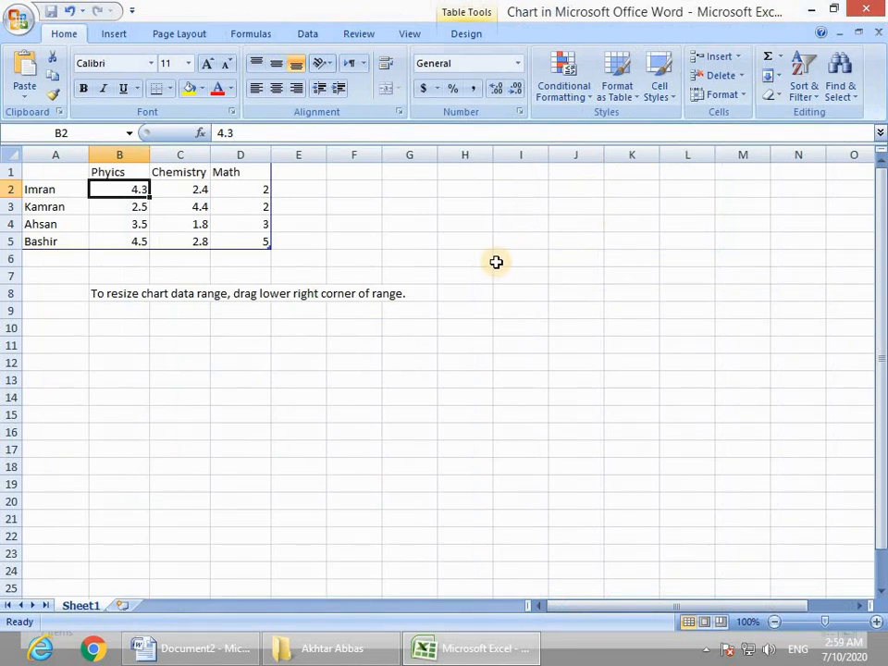
scroll(462, 371, up, 2)
scroll(462, 371, up, 5)
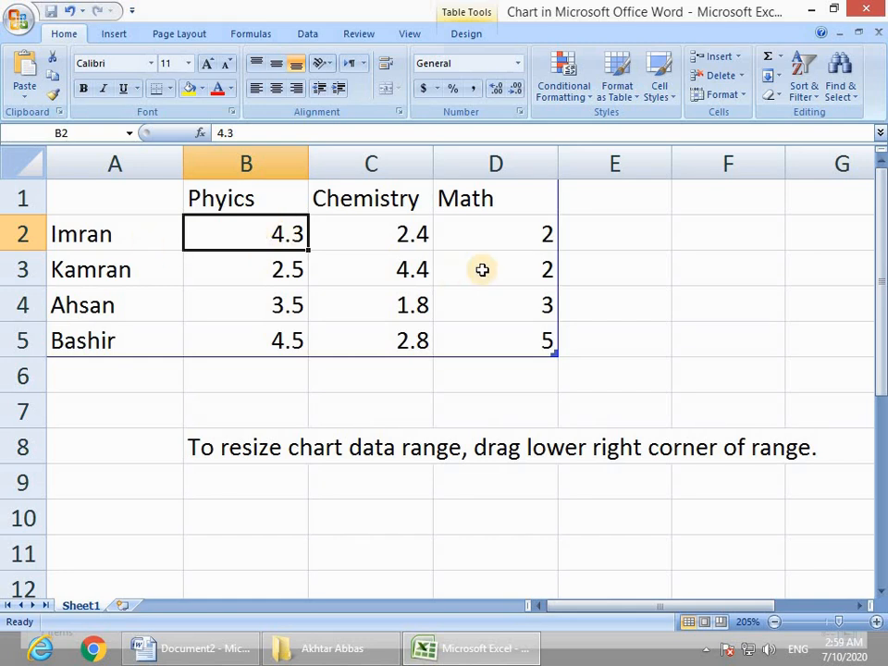
text(50)
key(Tab)
text(30)
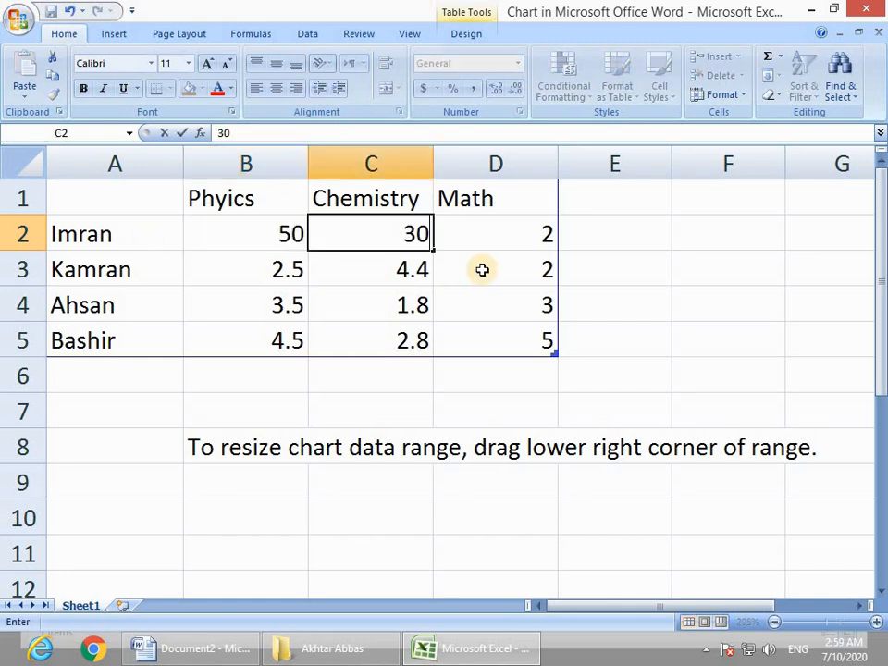
key(Tab)
text(60)
key(Return)
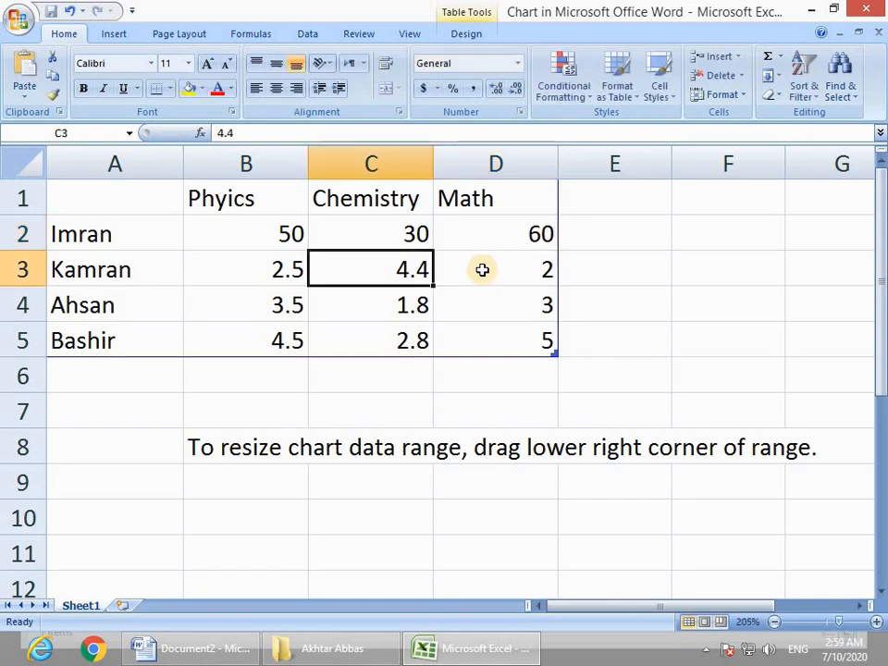
Step: Enter the second student's marks in row 3 as 32 for Phyics, 58 for Chemistry and 90 for Math
key(Left)
text(50)
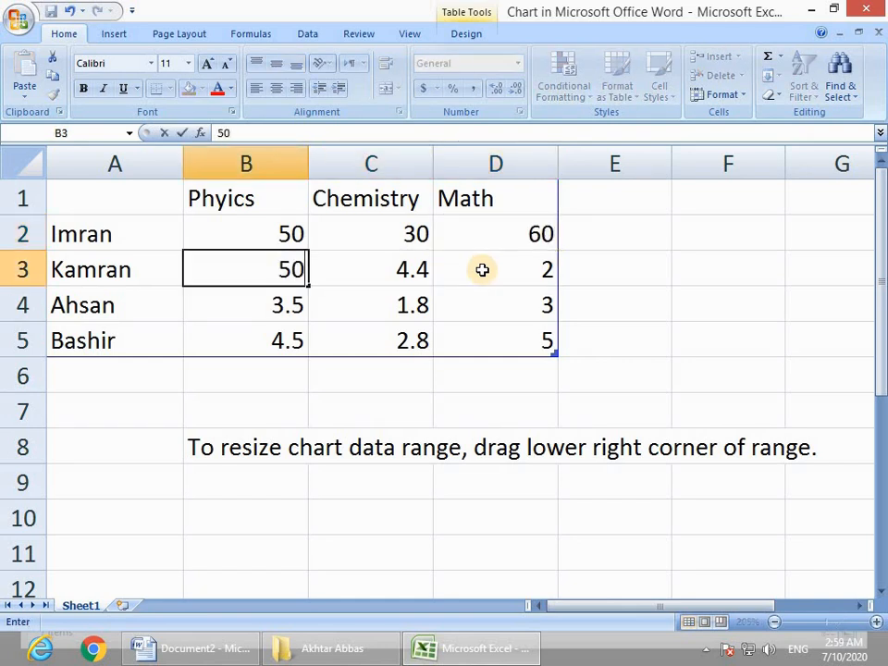
key(BackSpace)
key(BackSpace)
text(32)
key(Tab)
text(58)
key(Tab)
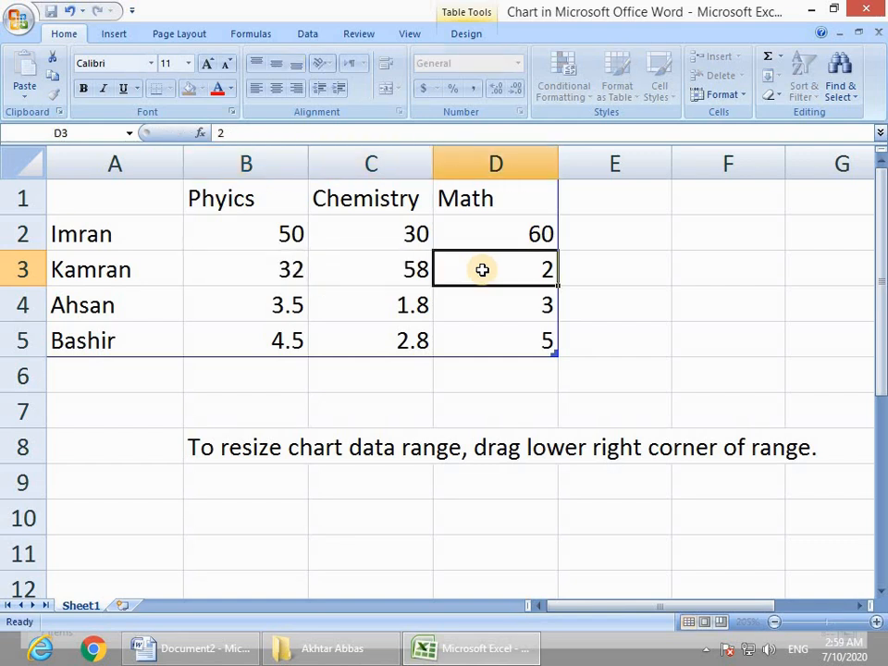
text(90)
key(Return)
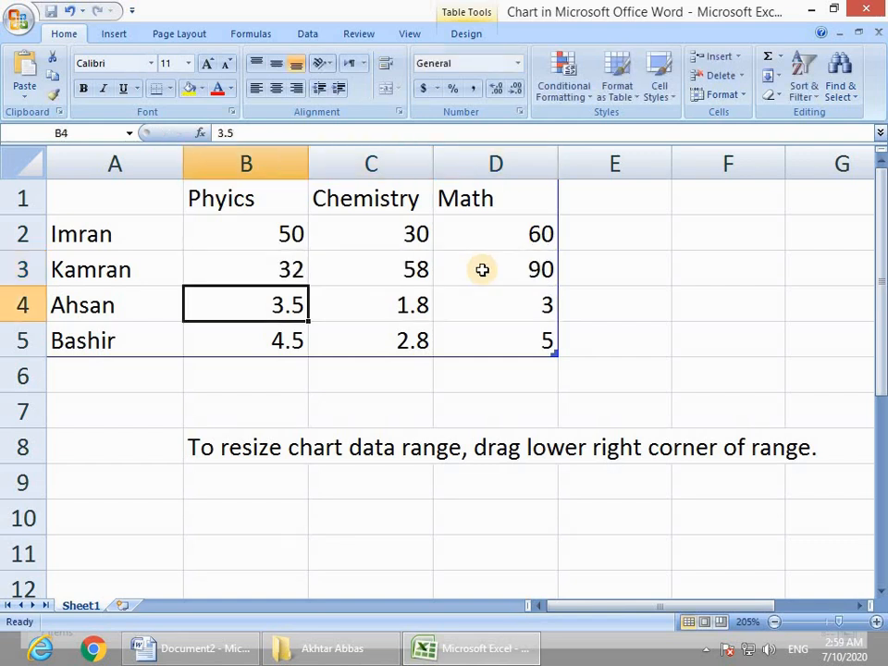
Step: Enter the third student's marks in row 4 as 30 for Phyics, 25 for Chemistry and 14 for Math
text(30)
key(Tab)
text(25)
key(Tab)
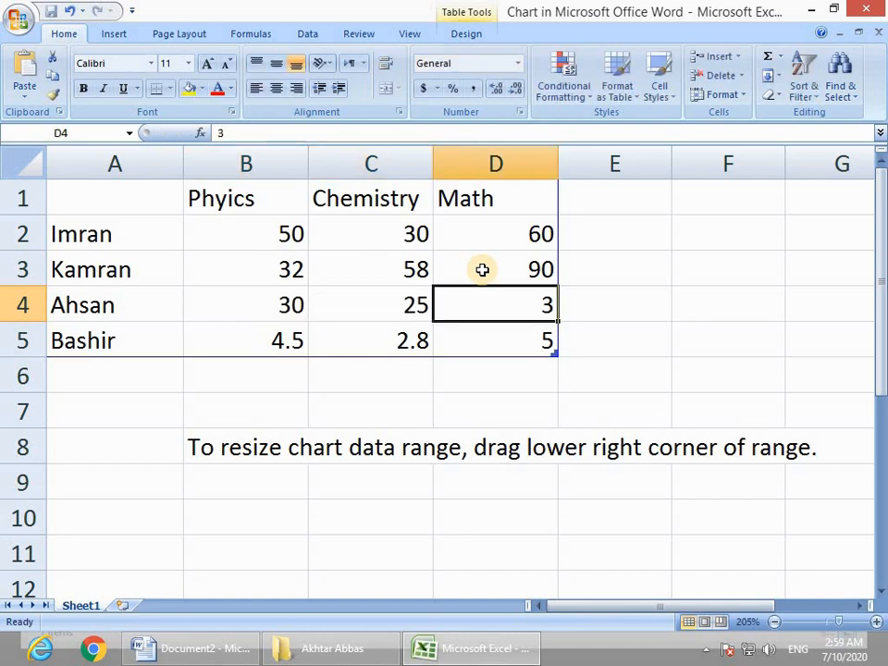
text(14)
key(Return)
Step: Enter the fourth student's marks in row 5 as 14 for Phyics, 50 for Chemistry and 80 for Math
key(Left)
key(Left)
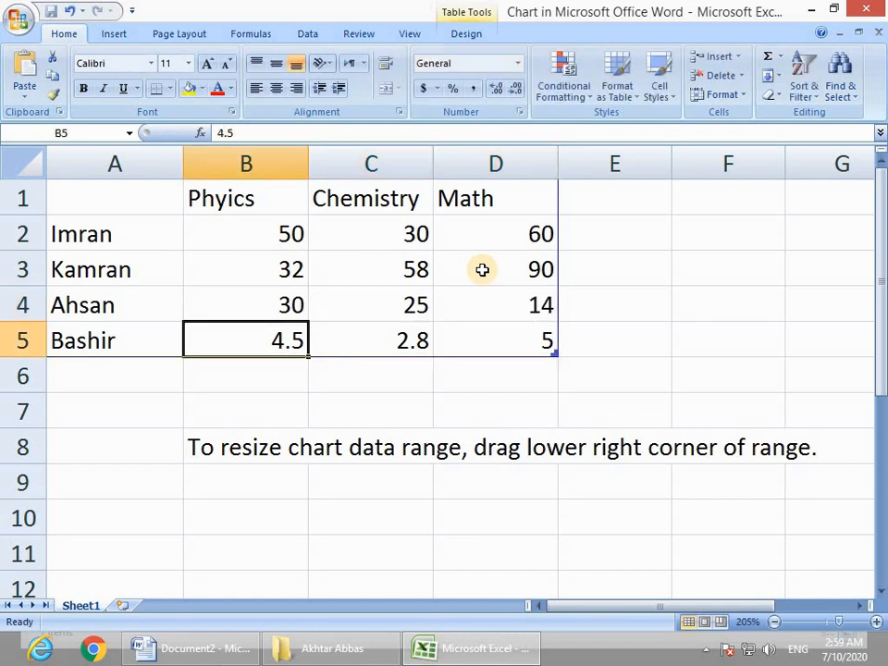
text(14)
key(Tab)
text(50)
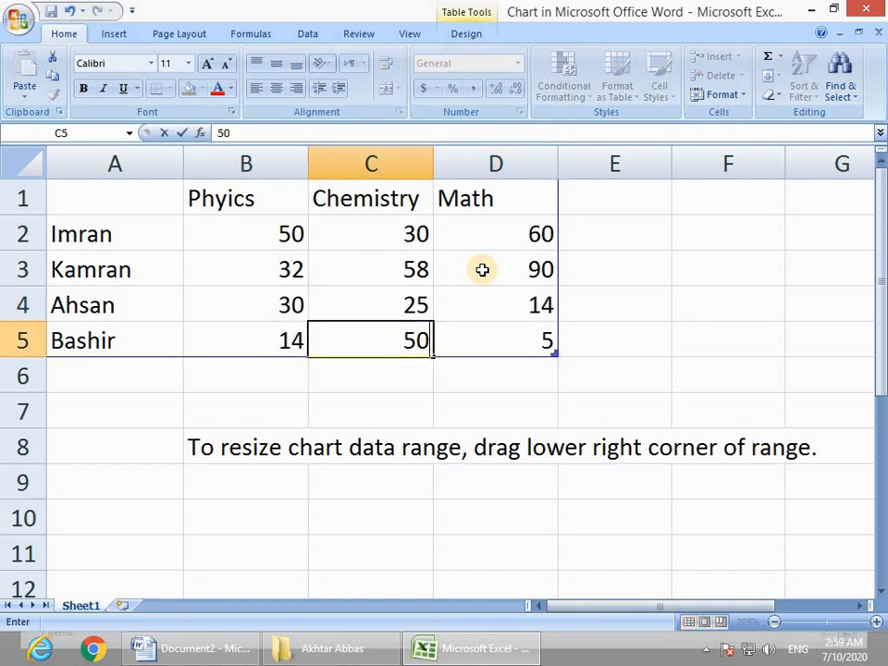
key(Tab)
text(80)
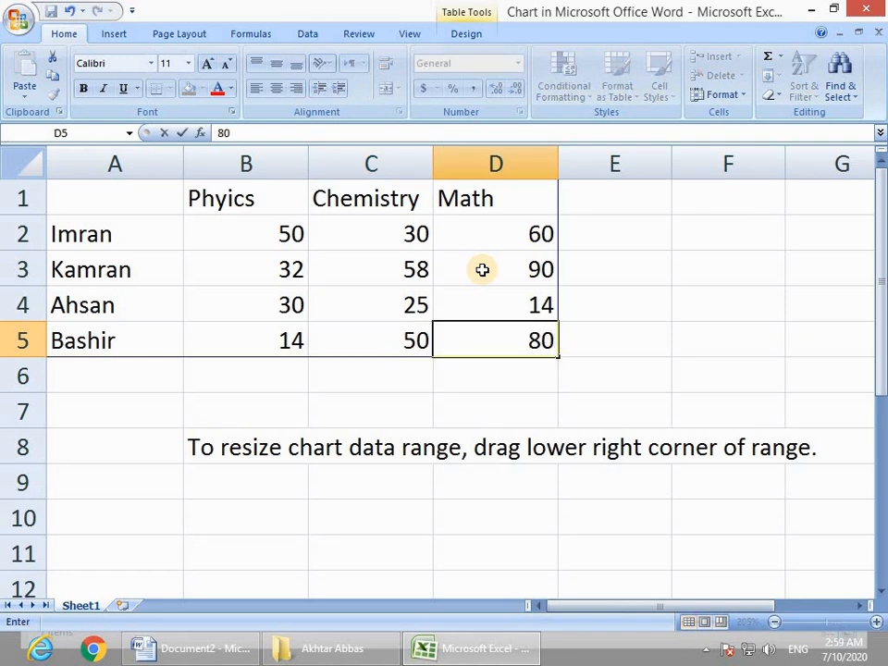
key(Return)
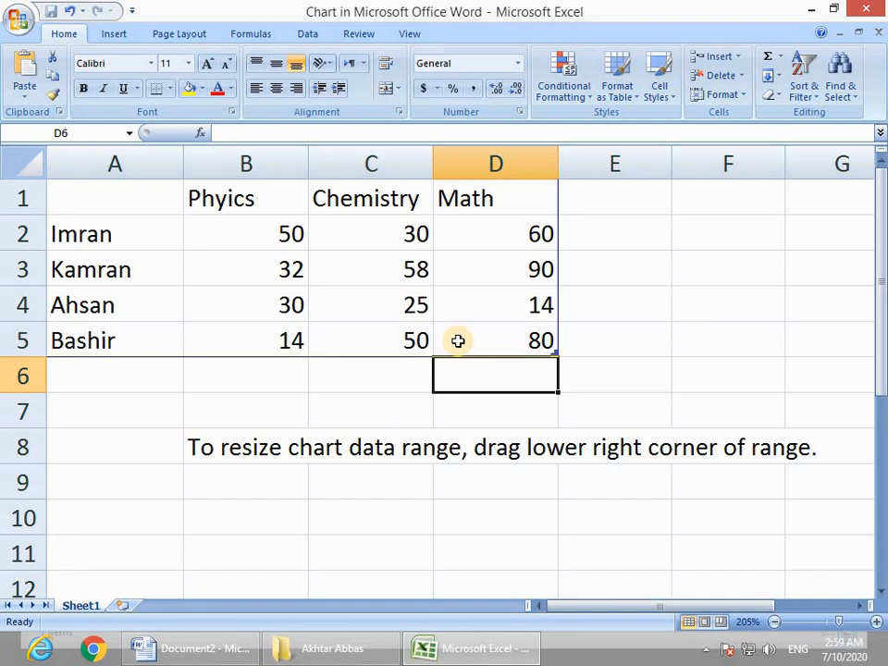
Step: Review the four students' rows of marks and close the chart data sheet to return to the Word document
drag(120, 232, 371, 236)
drag(178, 265, 498, 279)
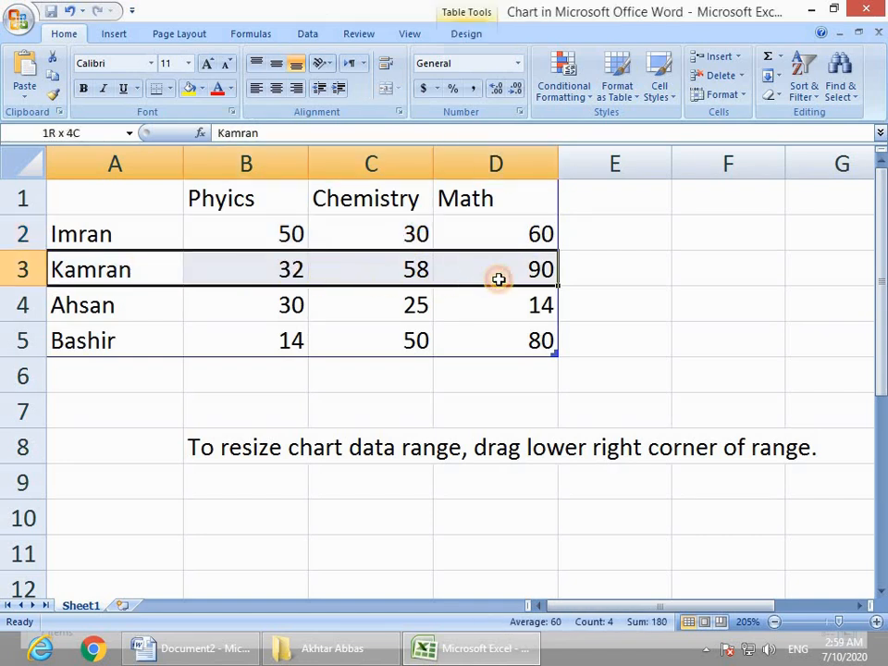
drag(161, 319, 490, 314)
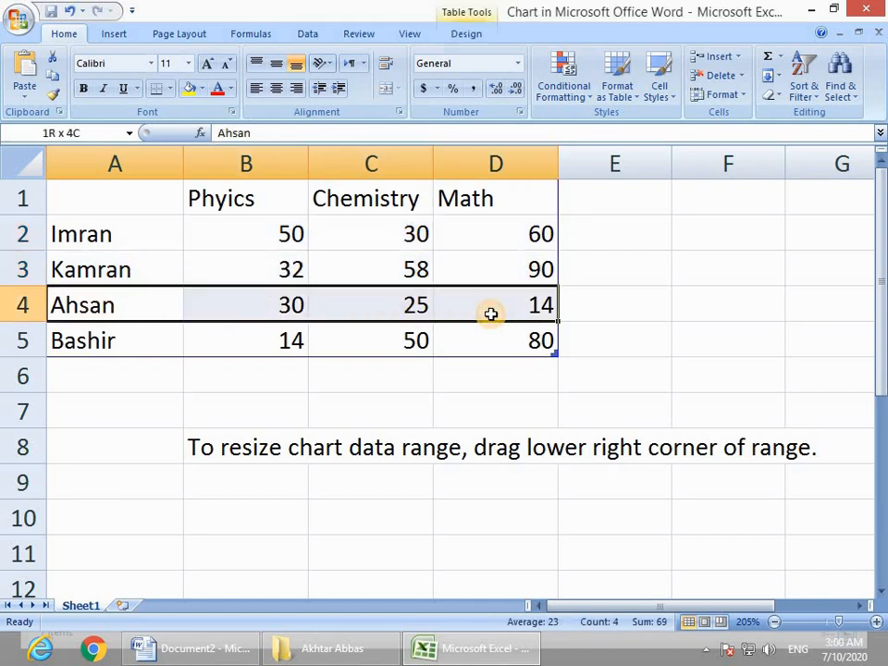
drag(165, 340, 413, 341)
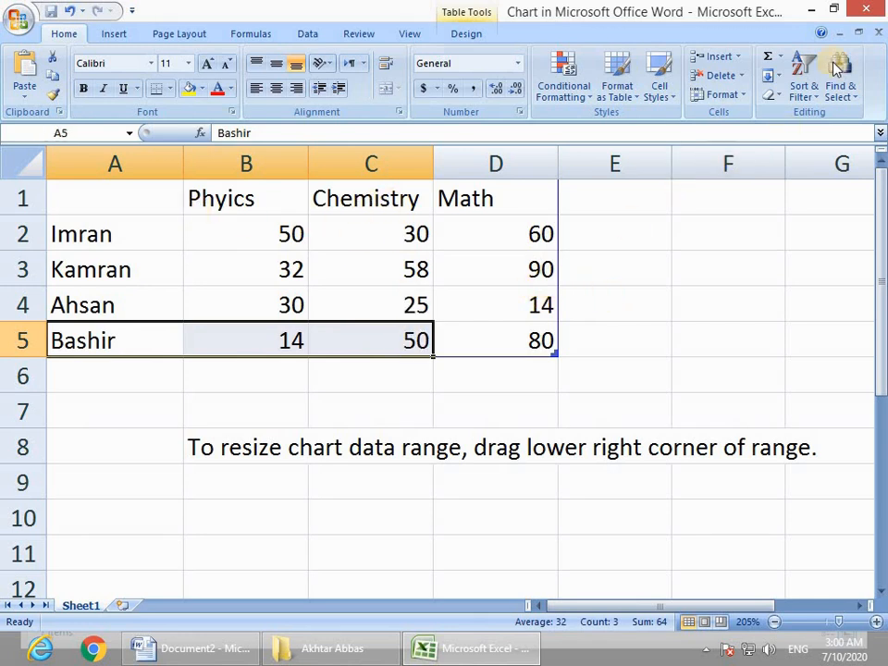
click(874, 11)
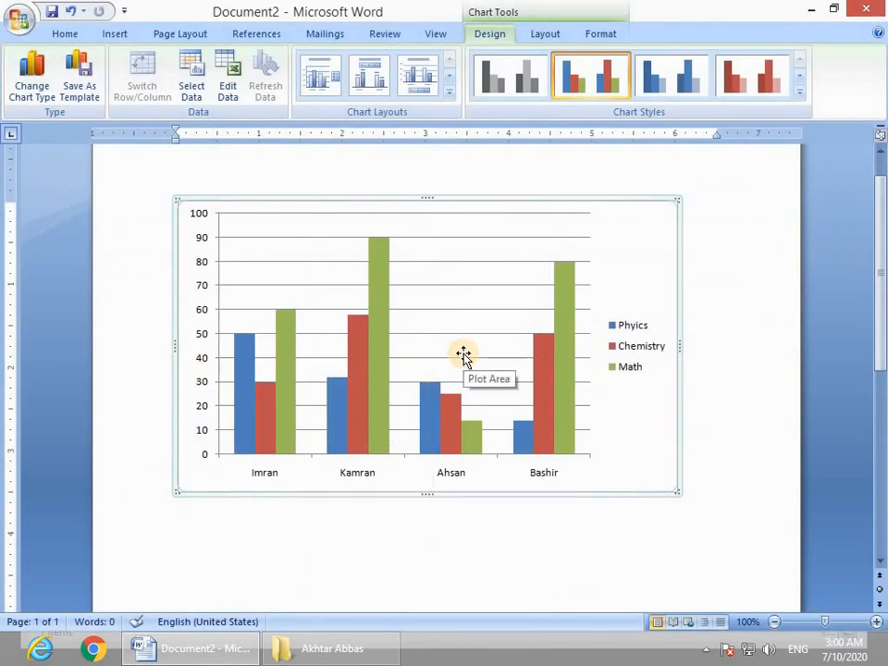
Step: Examine the chart's bars at a larger zoom, comparing the students' marks in each subject against the value axis
scroll(463, 355, up, 2)
scroll(470, 344, down, 3)
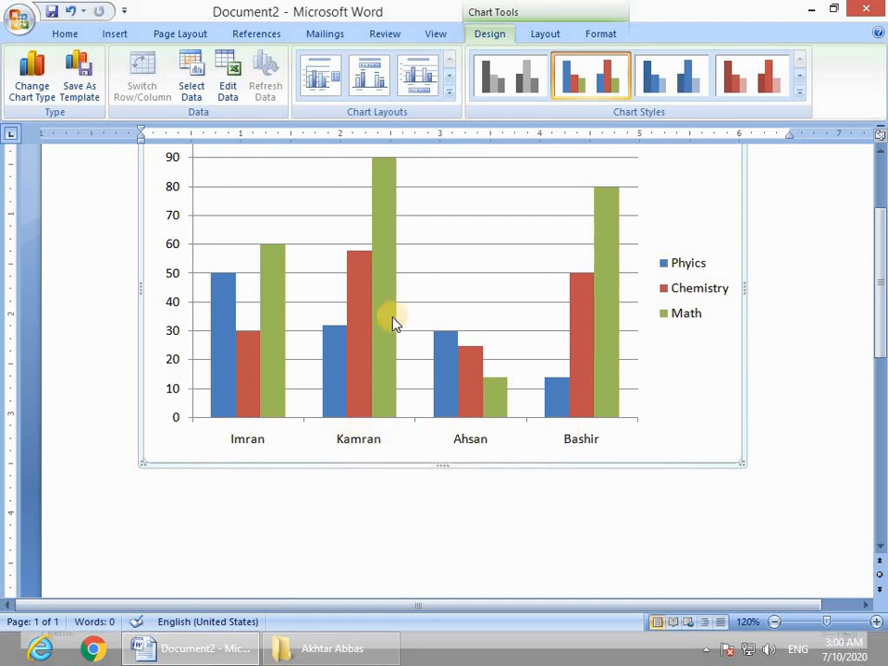
mouse_move(391, 171)
mouse_move(231, 283)
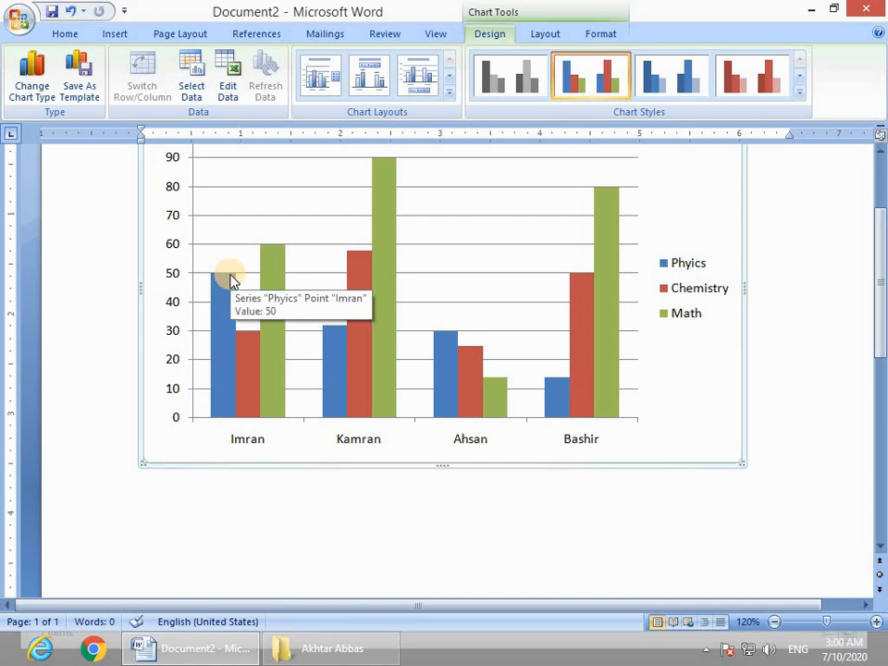